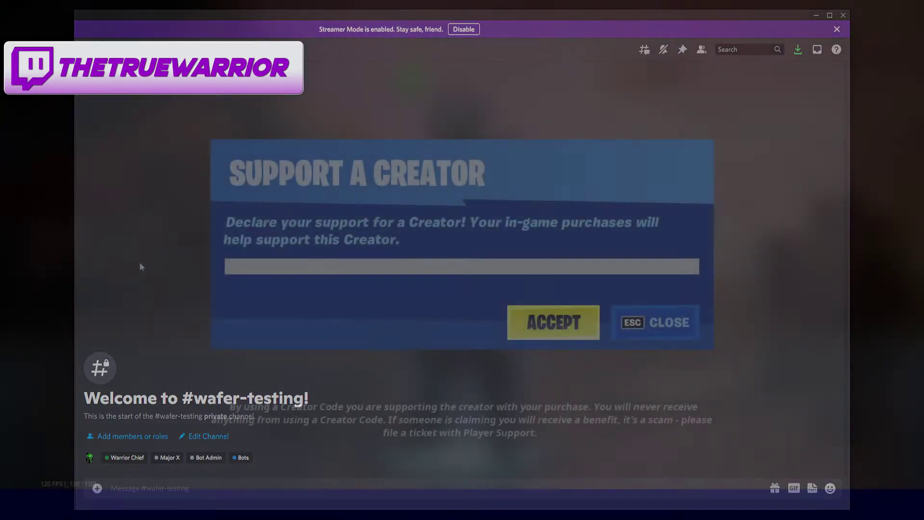
- Enter the creator code TRUEWARRIOR in Support a Creator and accept it
text(TRUEWA)
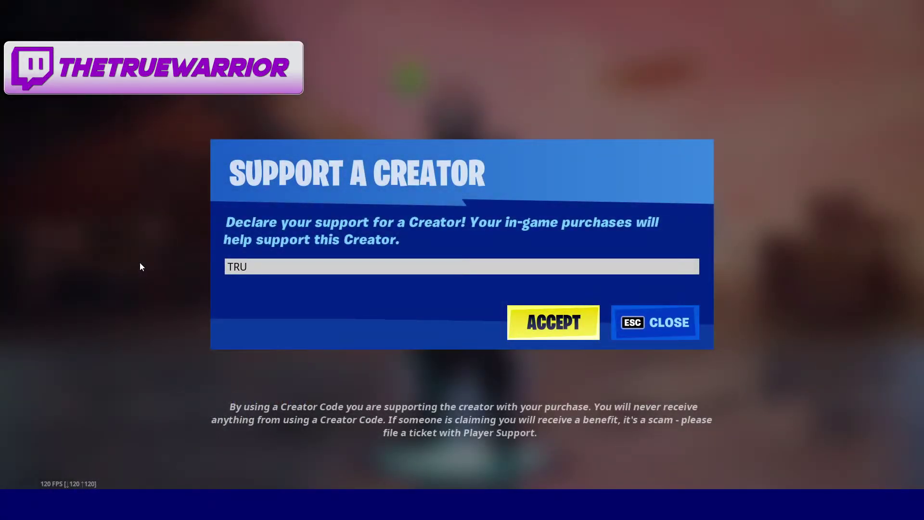
text(RRIOR)
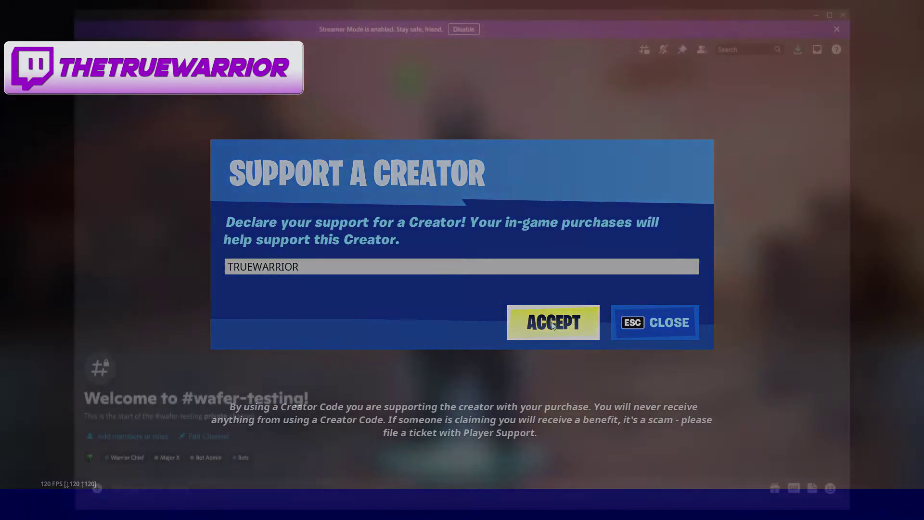
click(551, 322)
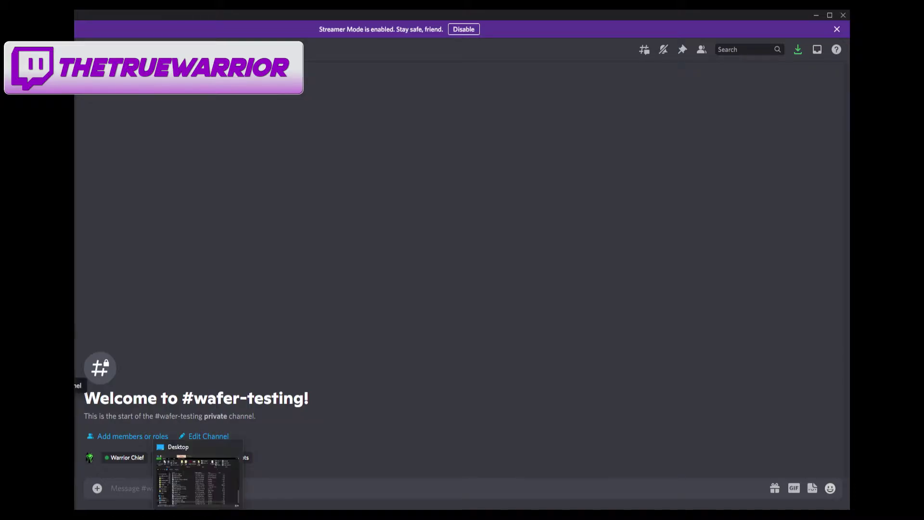
- Place the cursor in the message box of the empty #wafer-testing channel
click(412, 488)
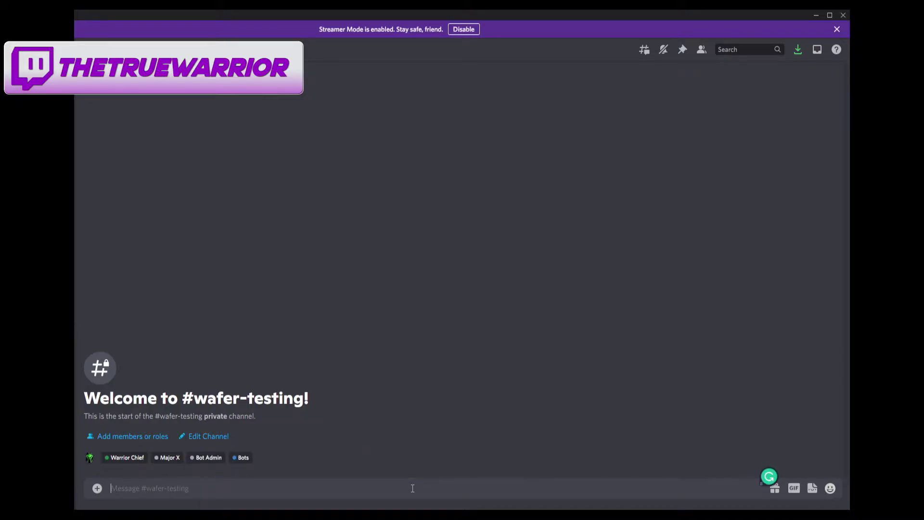
- Run /xpboost view to show 3 and 254 XP boosts and commander level 797
text(/xp)
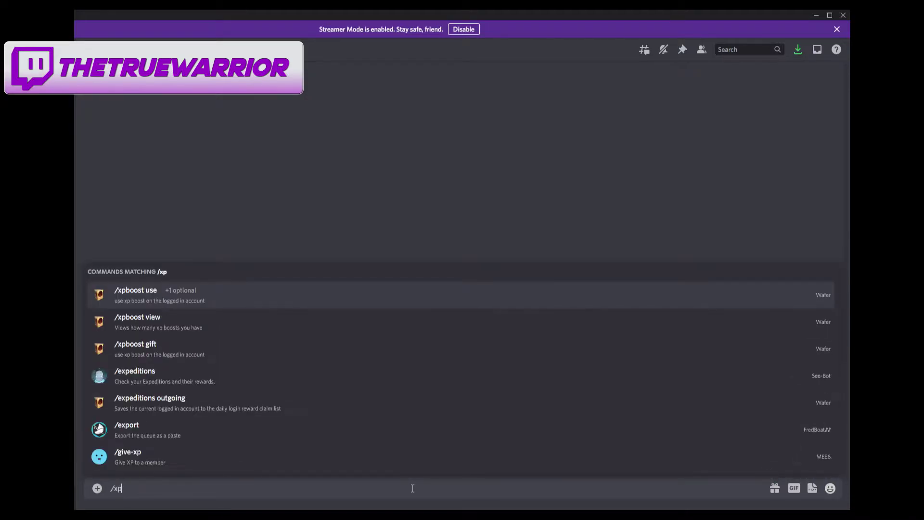
click(260, 323)
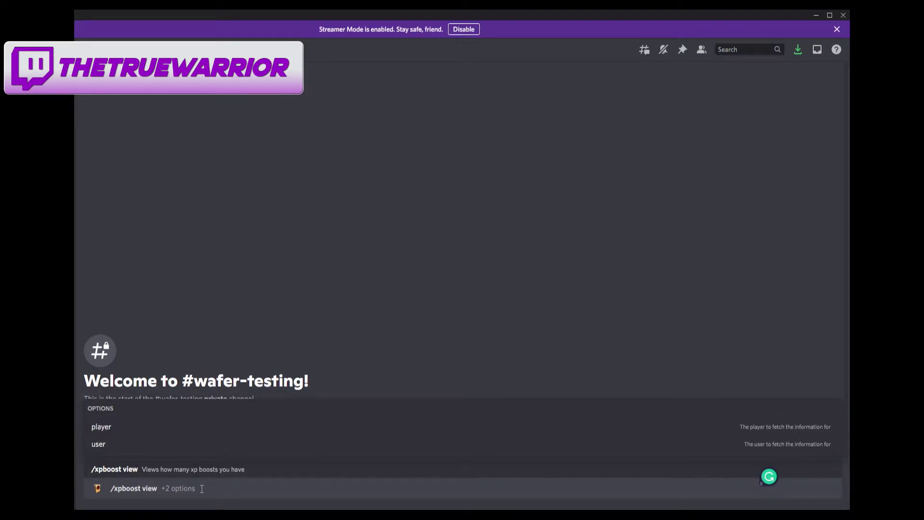
key(Return)
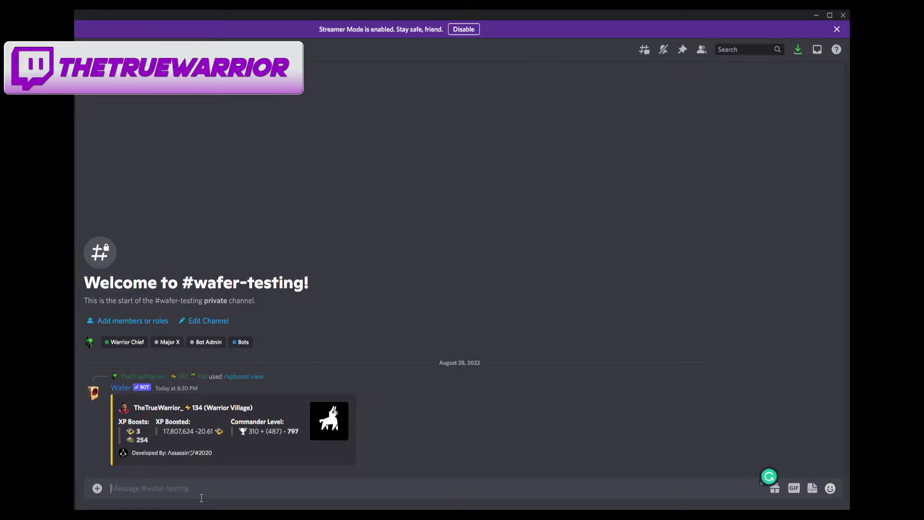
- Run /xpboost use with amount 1, which confirms 3 boosts applied
text(/xp)
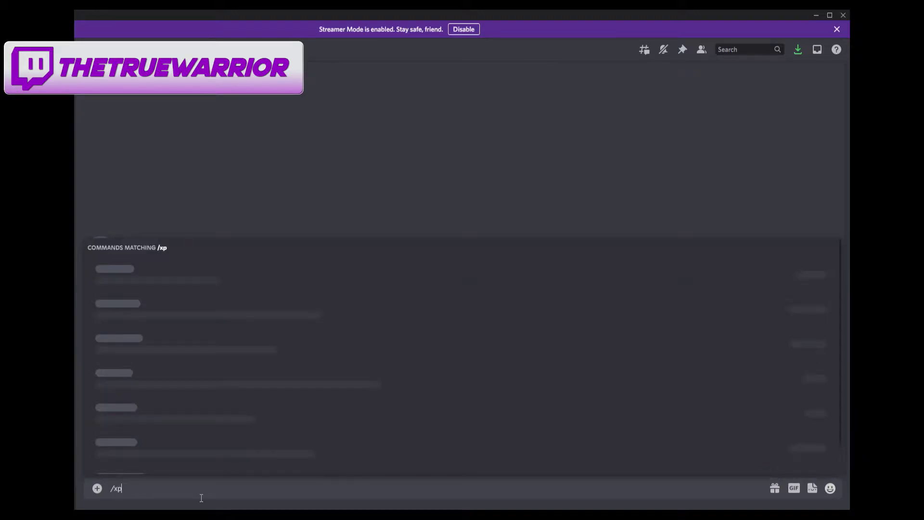
click(195, 294)
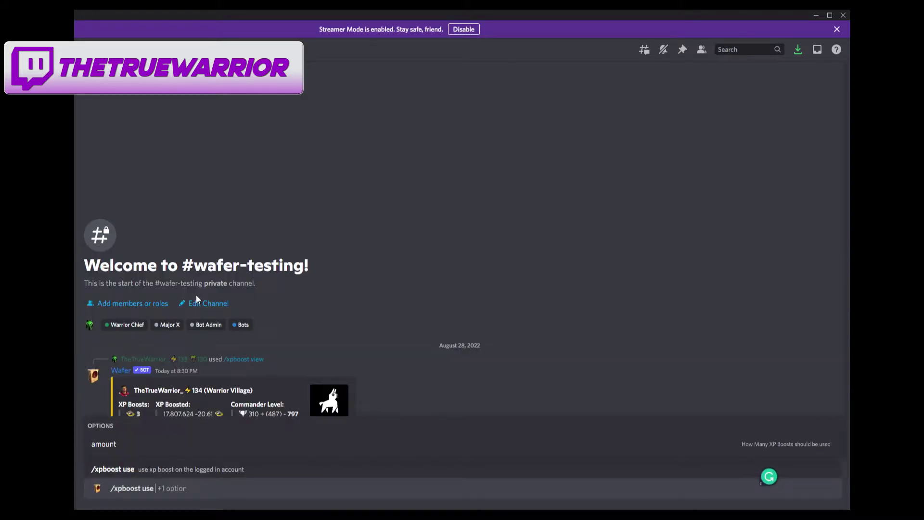
click(126, 444)
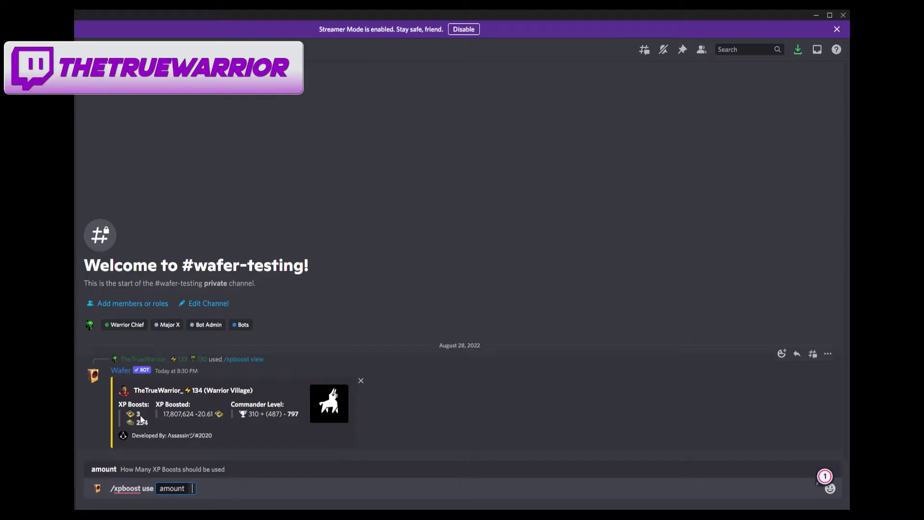
text(1)
key(Return)
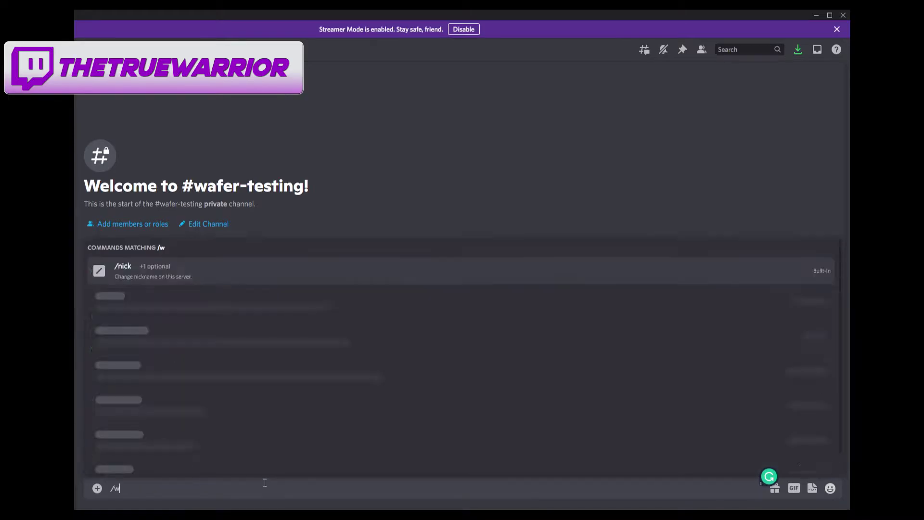
- Send /login and log the Wafer bot into the second listed account
text(lo)
key(BackSpace)
key(BackSpace)
key(BackSpace)
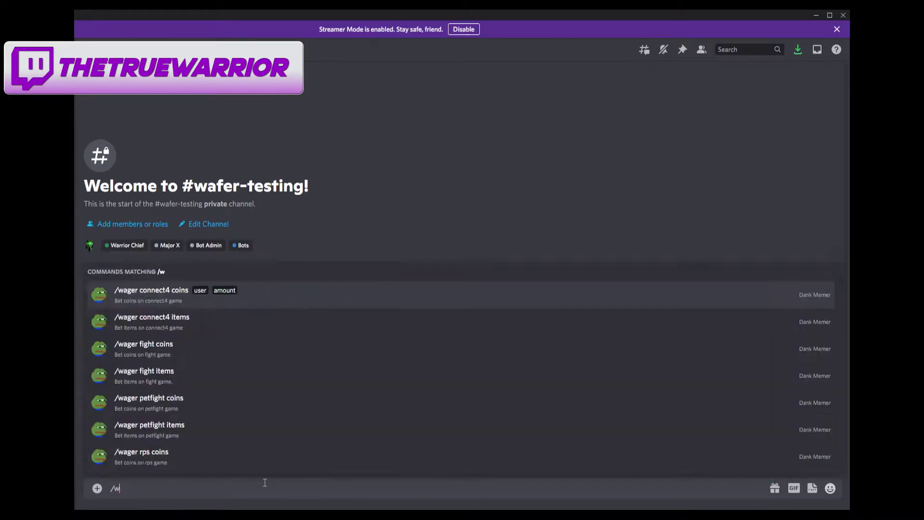
text(login)
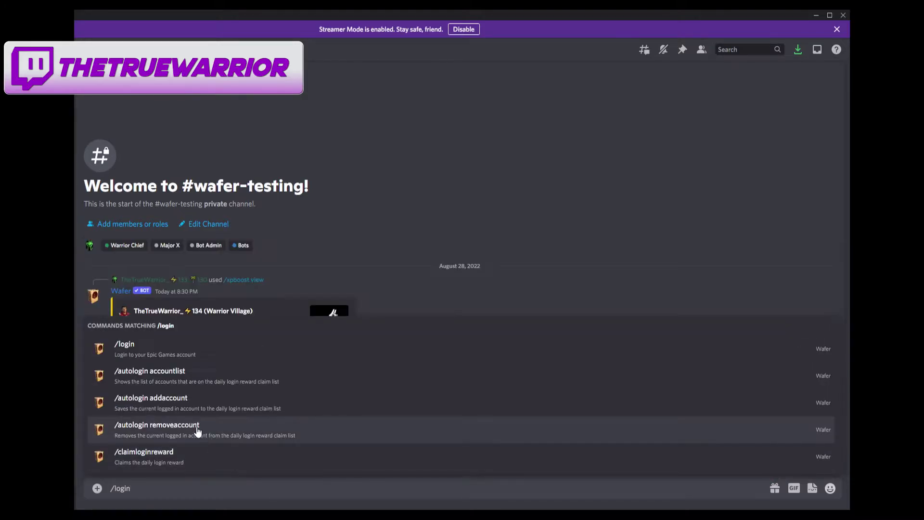
click(155, 356)
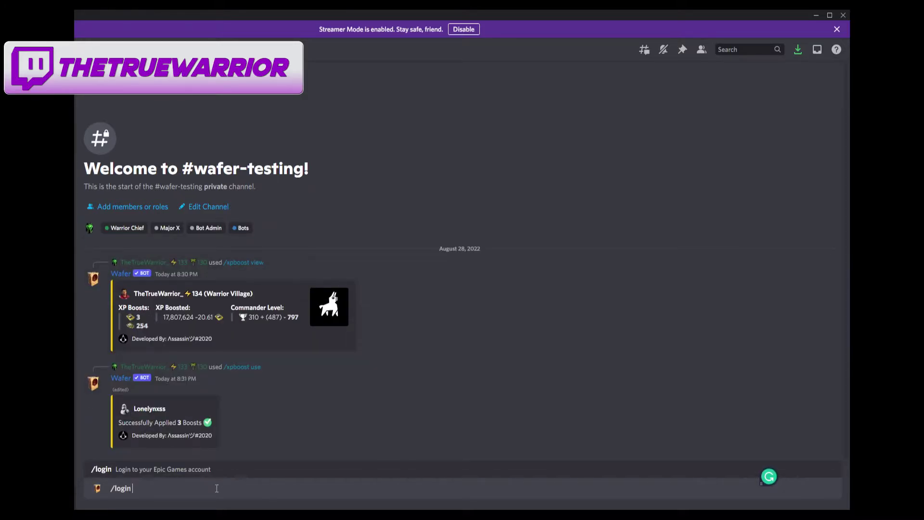
key(Return)
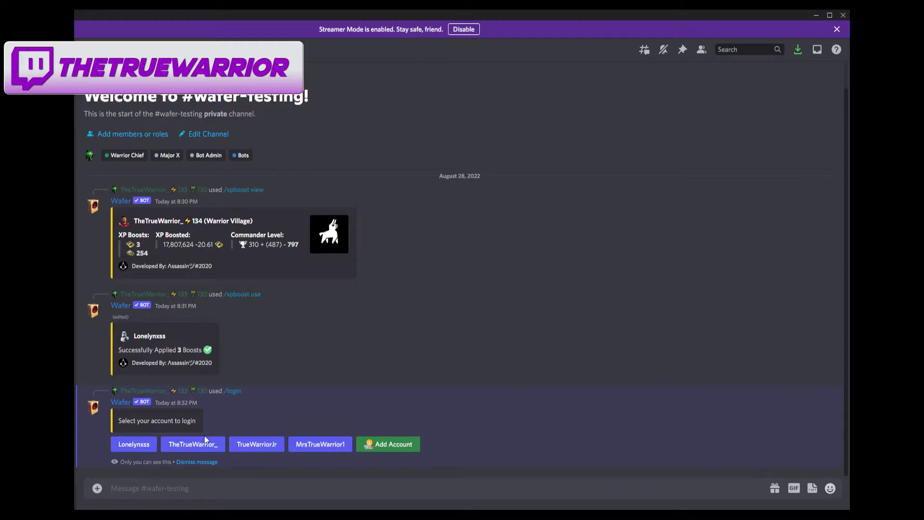
click(202, 442)
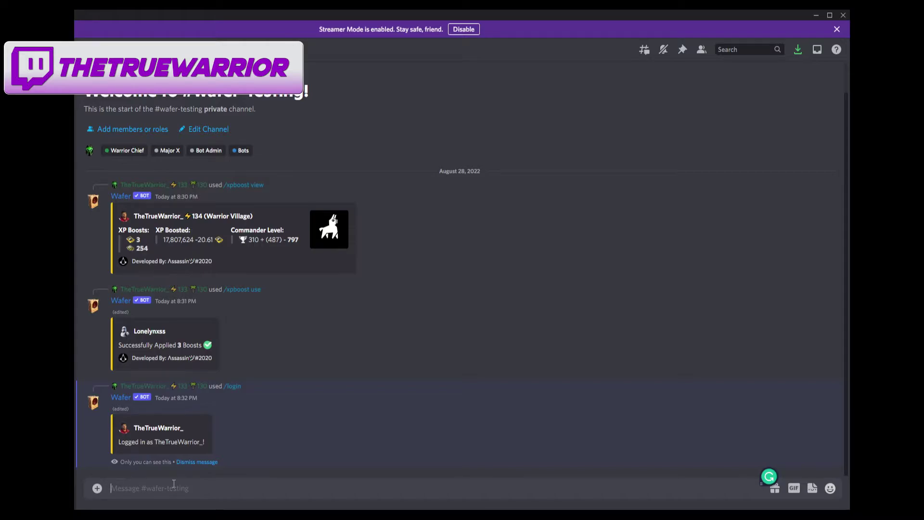
- Apply XP boosts to that account with /xpboost use and an amount
text(/xpboost)
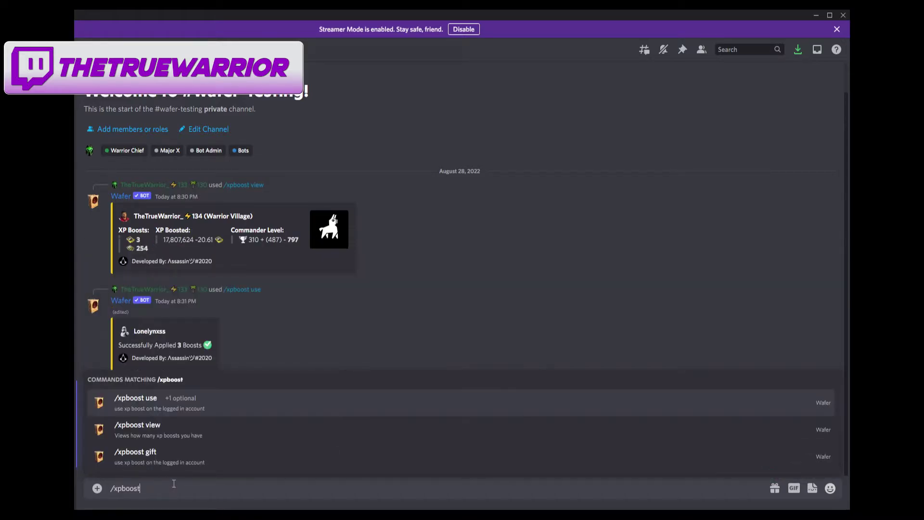
click(173, 404)
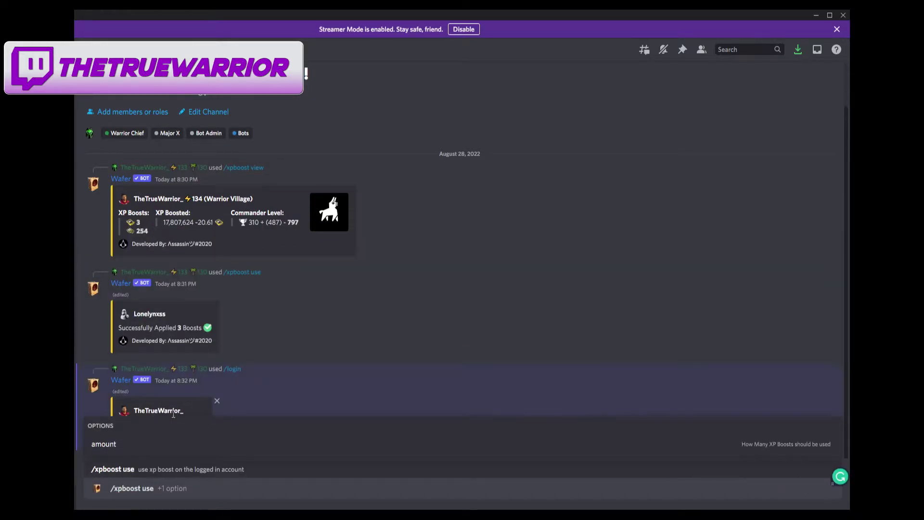
click(115, 444)
key(Return)
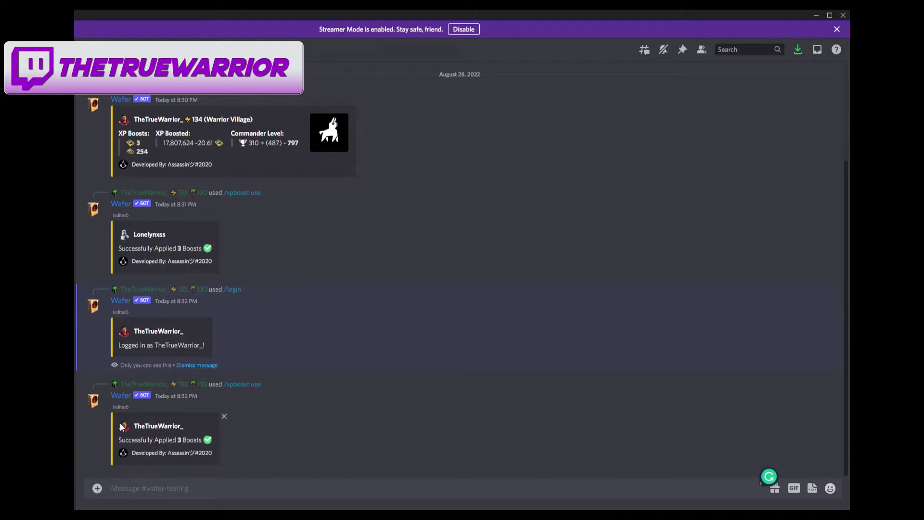
- Rerun /xpboost view, now reporting 0 and 254 XP boosts
text(/xpboo)
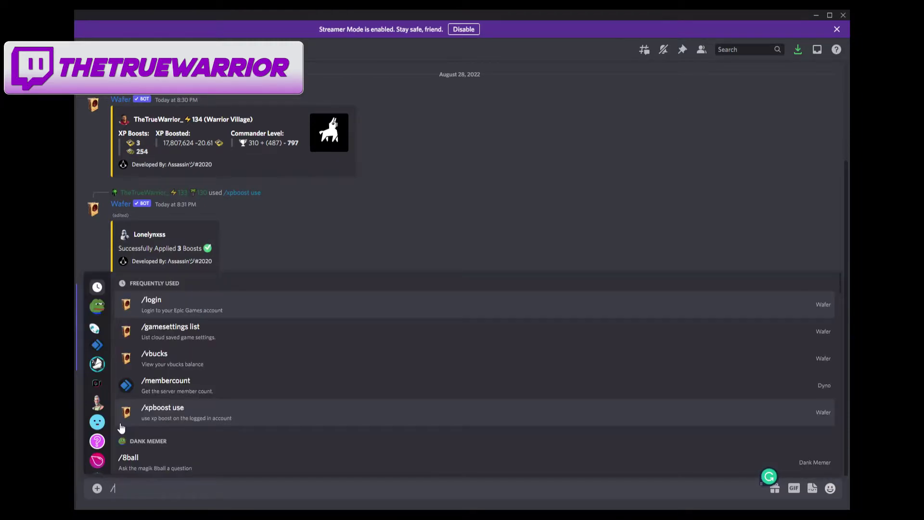
click(121, 427)
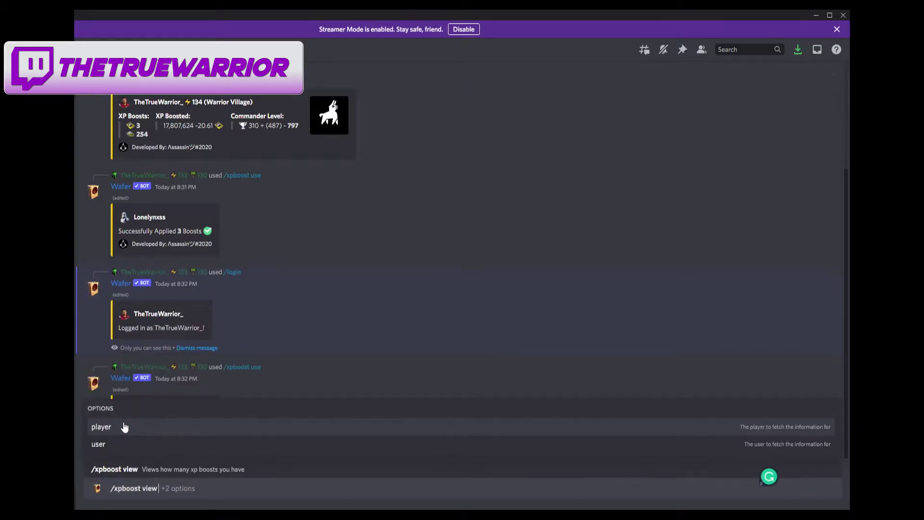
key(Return)
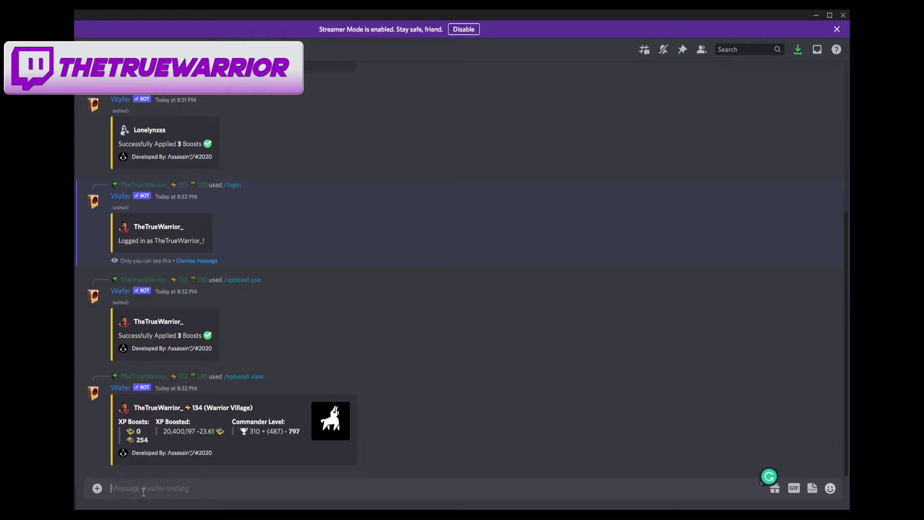
text(/xpbo)
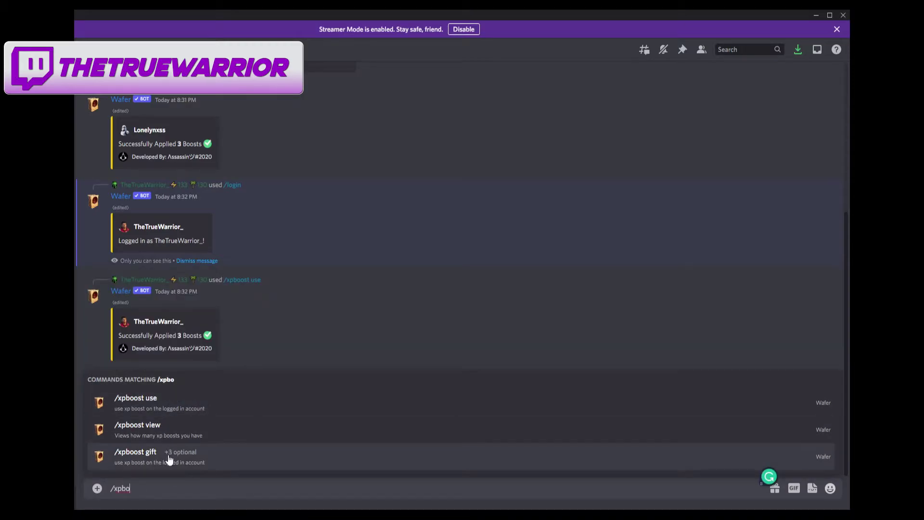
click(143, 454)
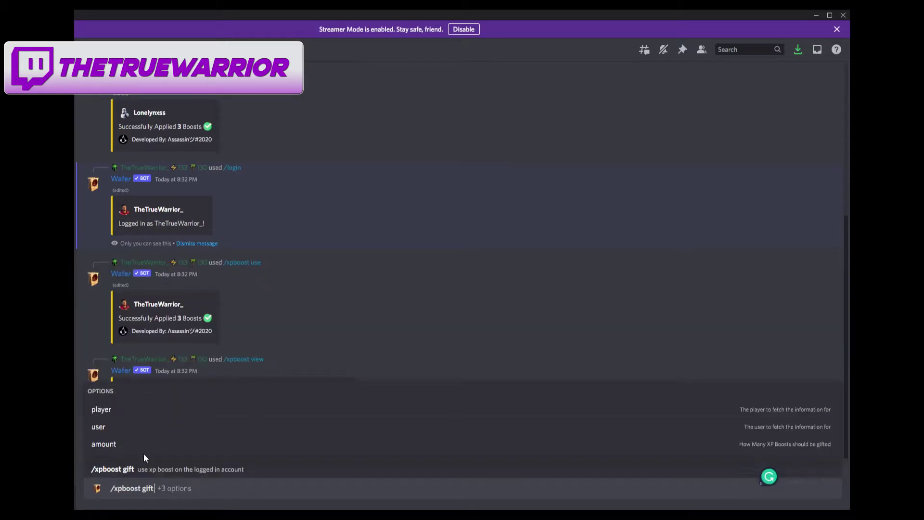
click(116, 415)
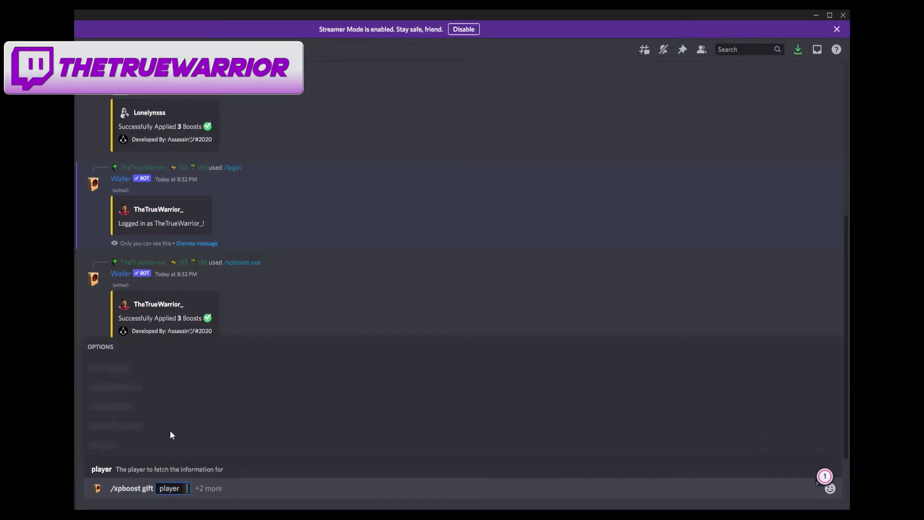
text(Mer)
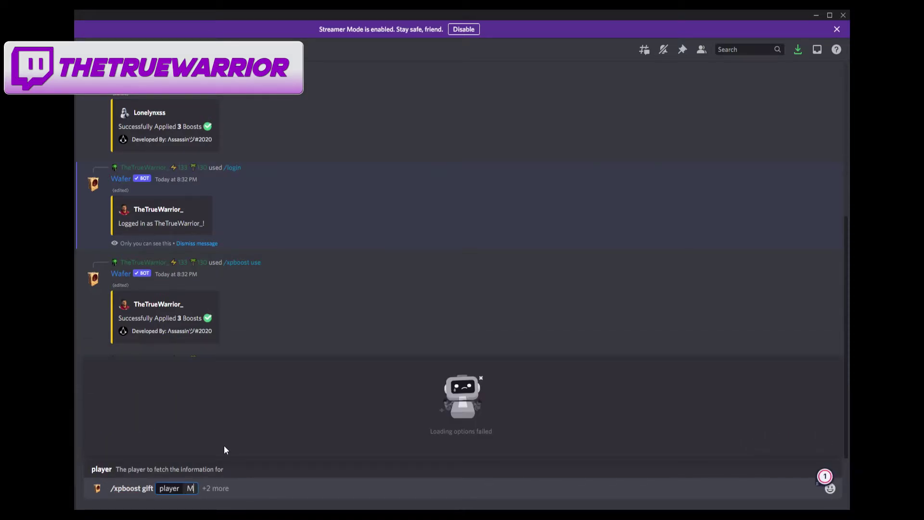
key(BackSpace)
key(BackSpace)
text(rsT)
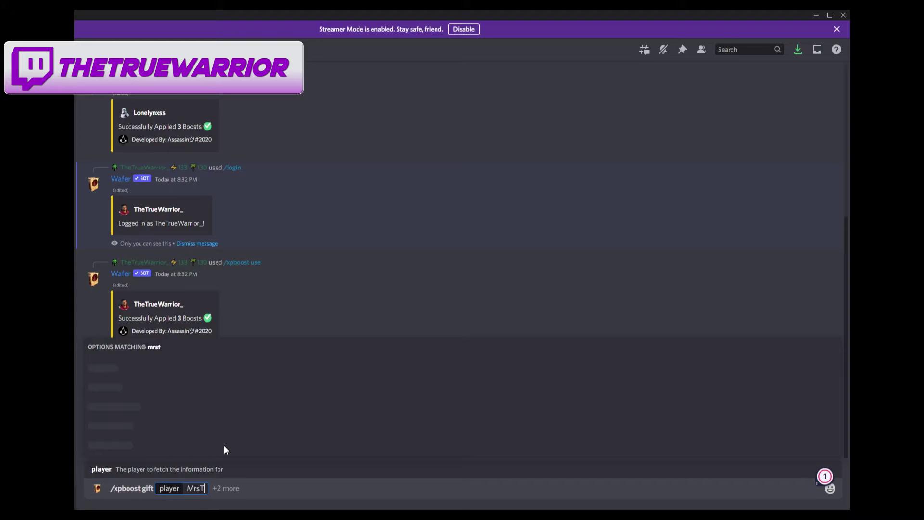
text(rueWarrior1)
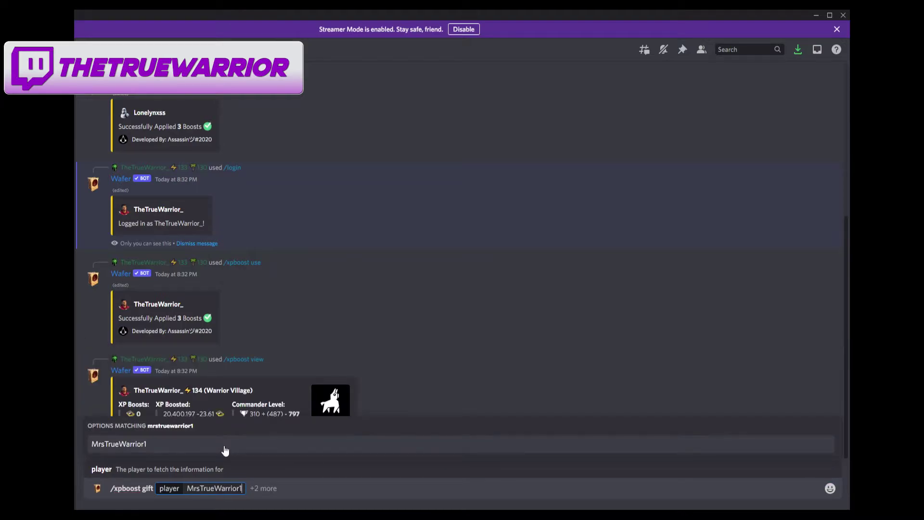
click(137, 447)
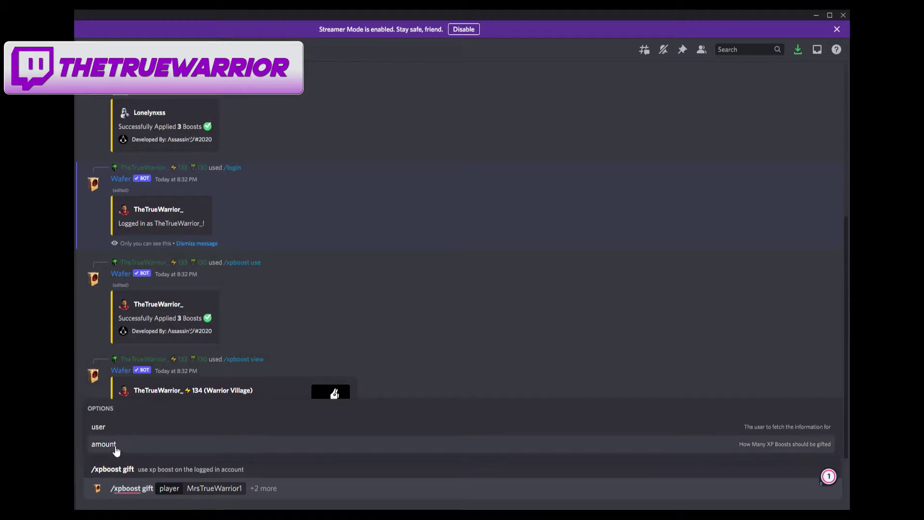
click(115, 446)
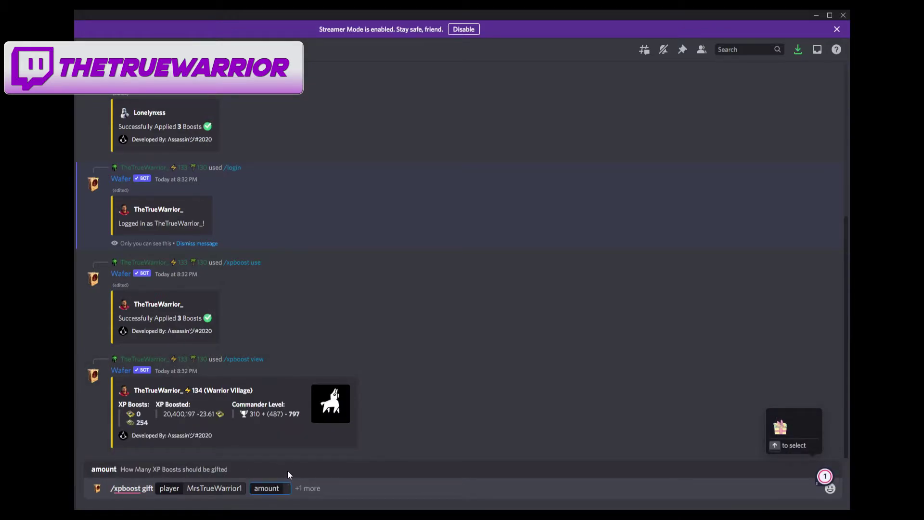
text(54)
key(Return)
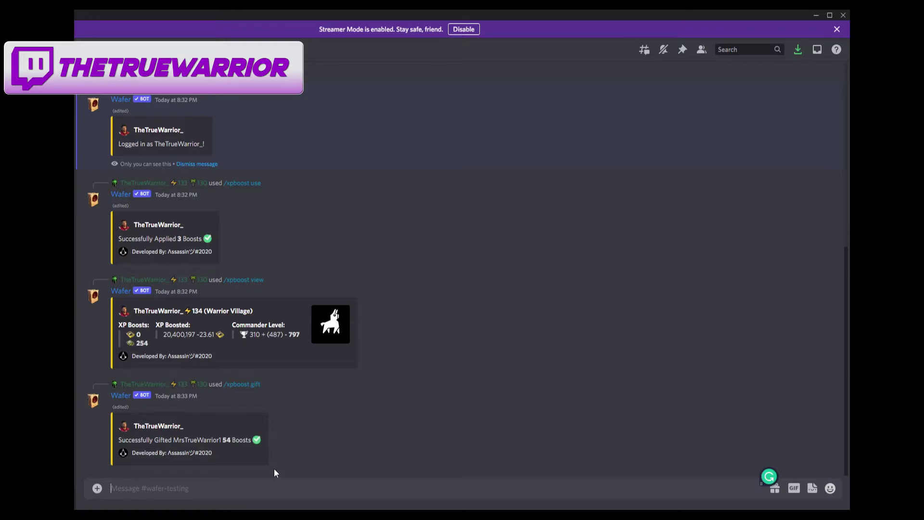
- Run /xpboost view again to show gifted boosts dropped from 254 to 200
text(/xp)
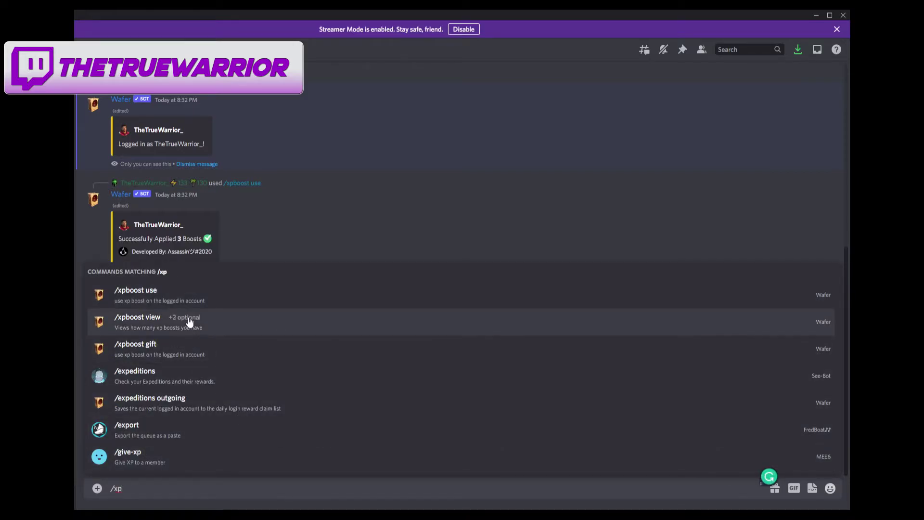
click(189, 320)
key(Return)
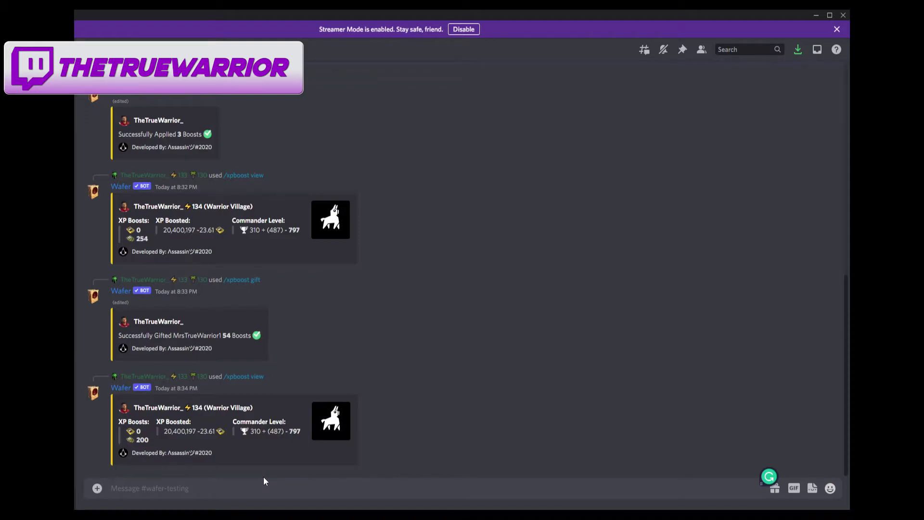
- Send /link with display name TheTrueWarrior_; the bot says it's already linked
text(/link)
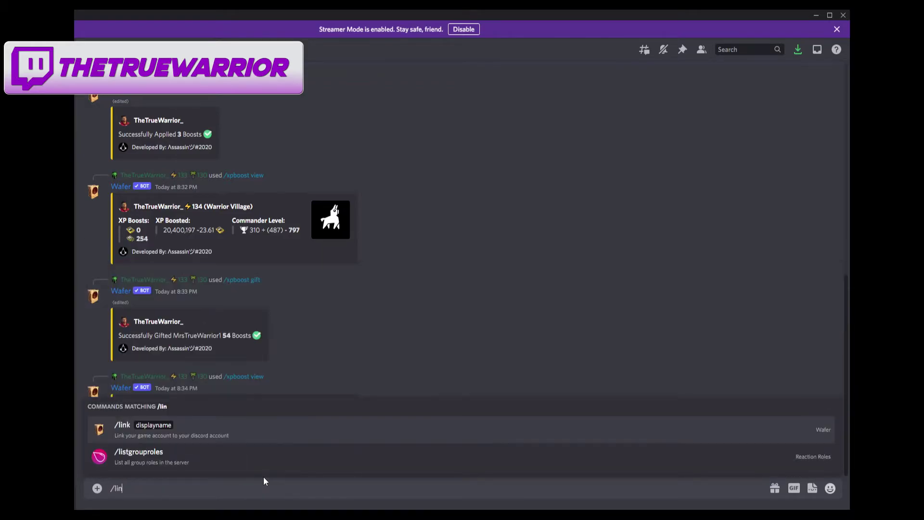
click(231, 429)
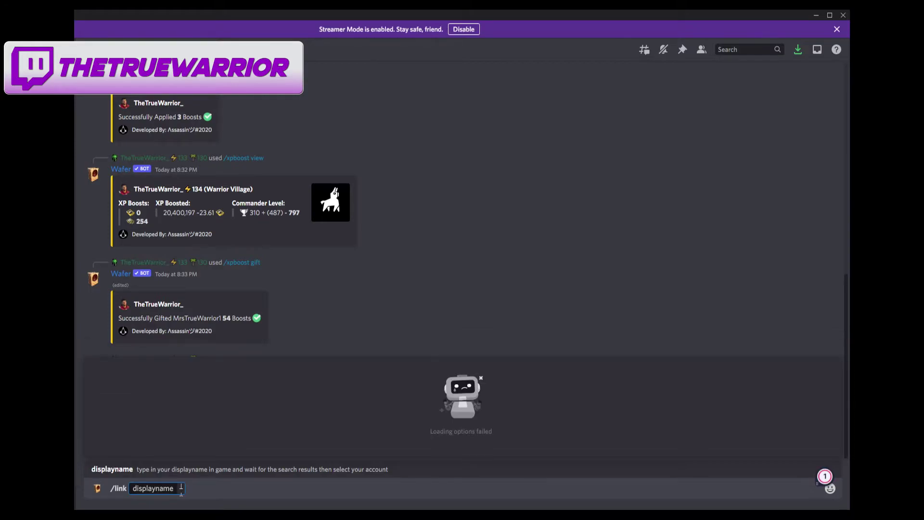
text(The)
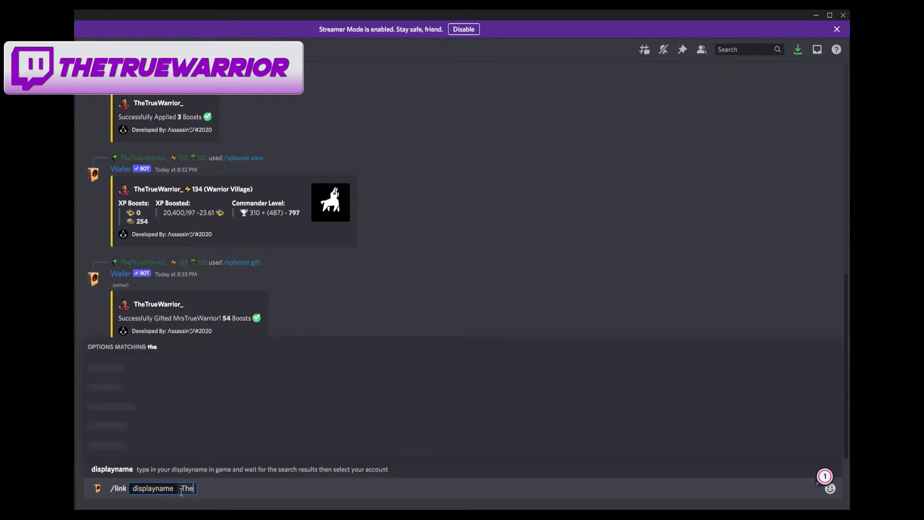
text(TrueWarrior_)
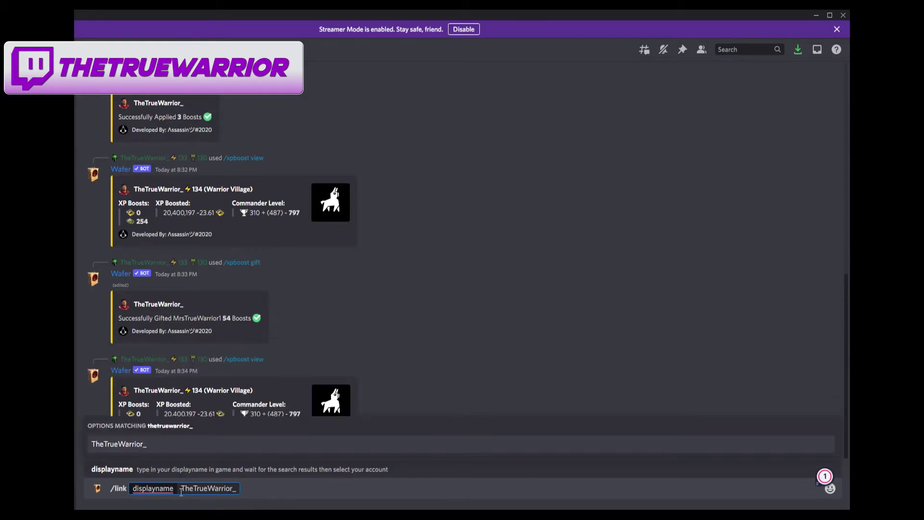
click(149, 443)
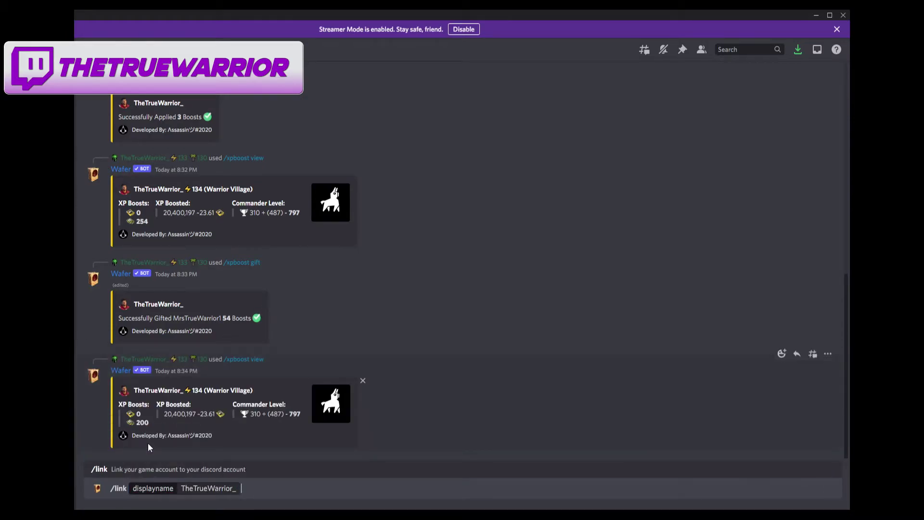
key(Return)
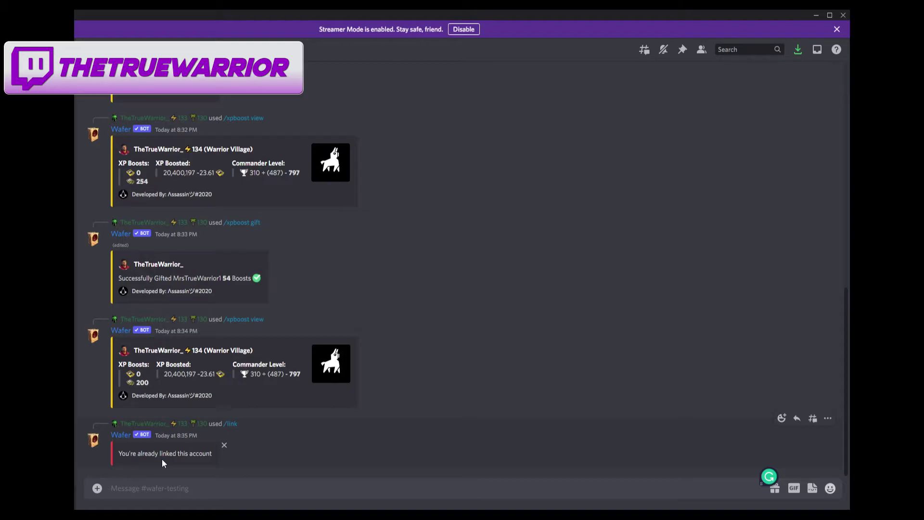
- Start /unlink and pick display name TheTrueWarrior_ from the matching results
text(/unlink)
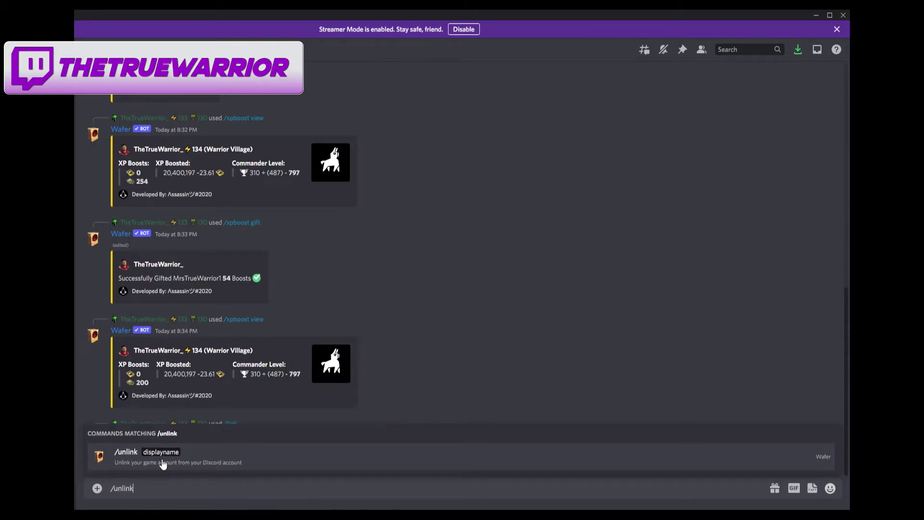
click(163, 463)
text(The)
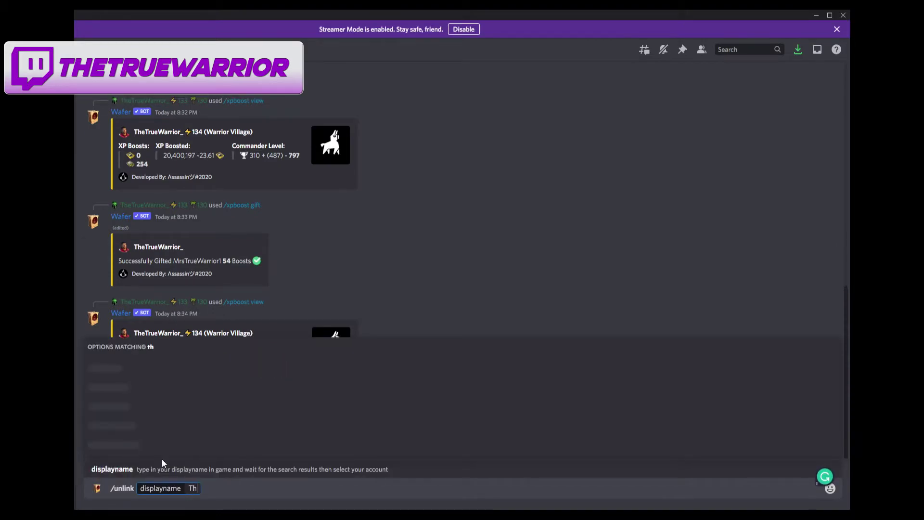
text(TrueWarrior)_)
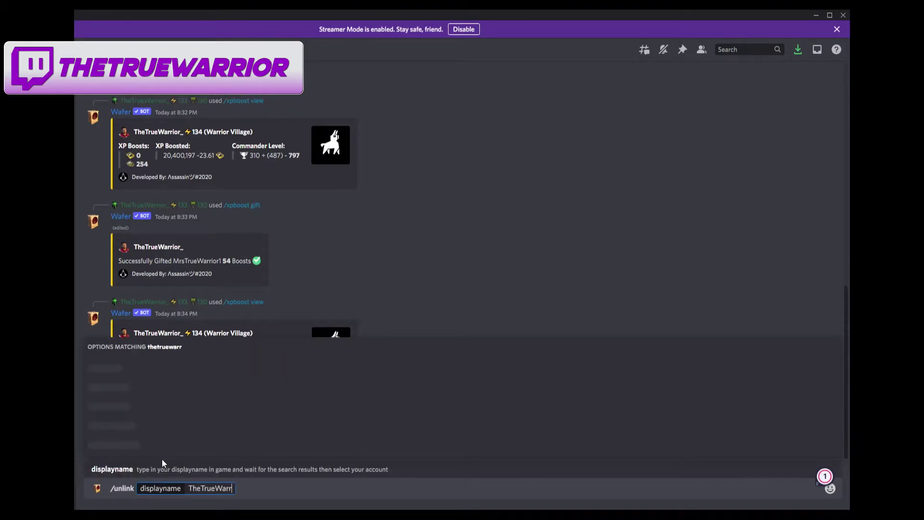
key(BackSpace)
key(BackSpace)
text(_)
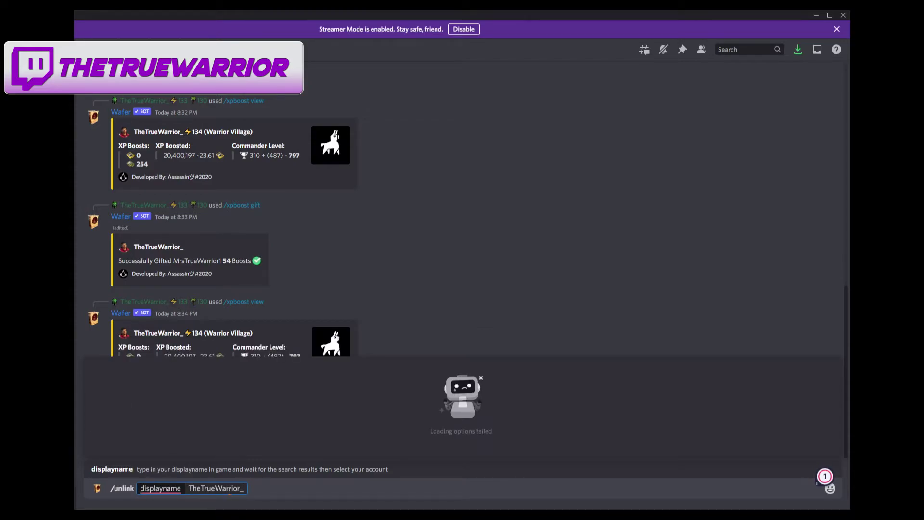
key(BackSpace)
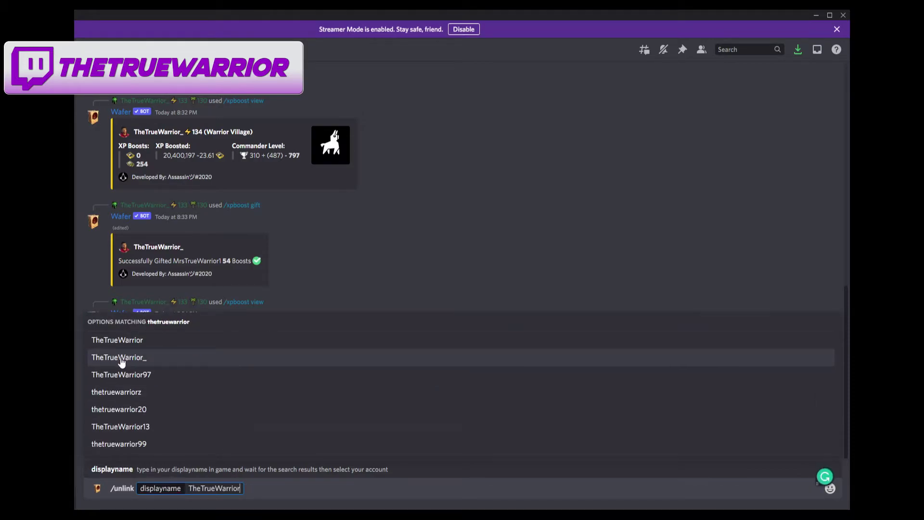
click(120, 357)
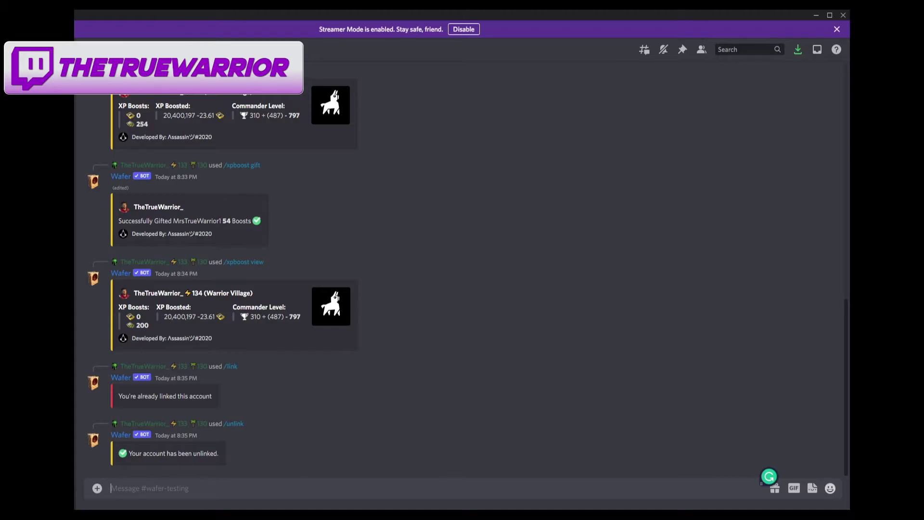
- Send /accounts so Wafer lists the four saved accounts and their linked platforms
text(/accounts)
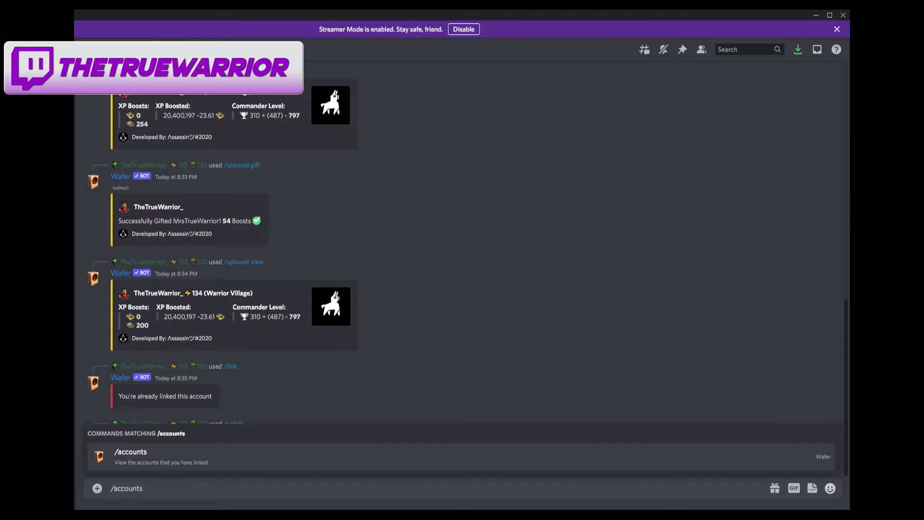
click(229, 457)
key(Return)
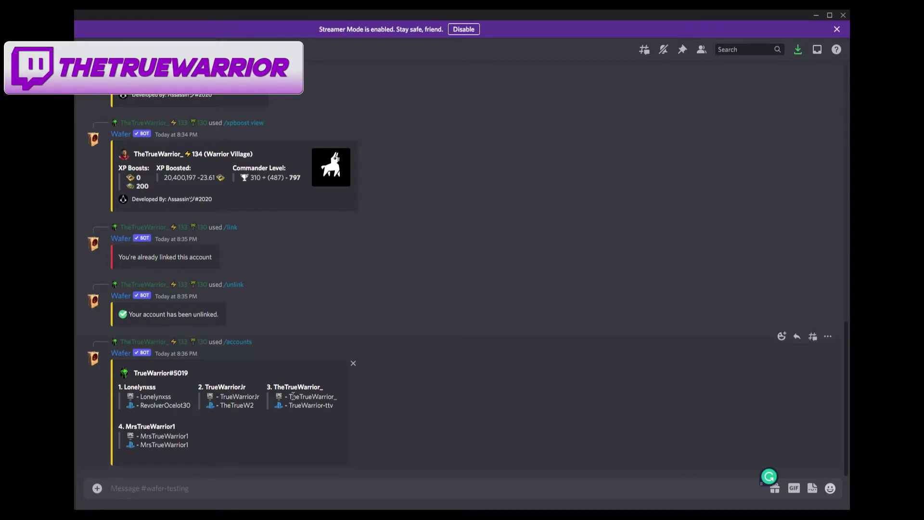
- Send /link with the streamer's Fortnite display name, picking the matching account from the search results
click(150, 494)
text(/link)
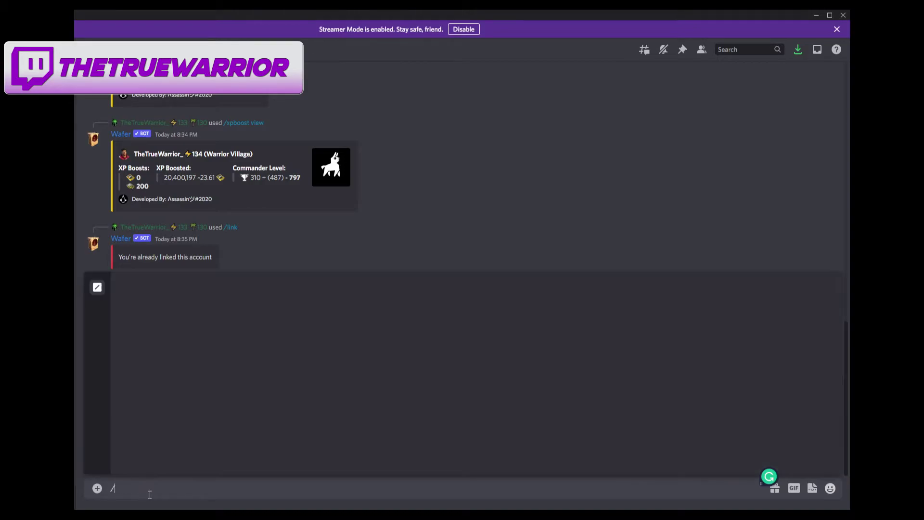
key(BackSpace)
key(BackSpace)
text(nk)
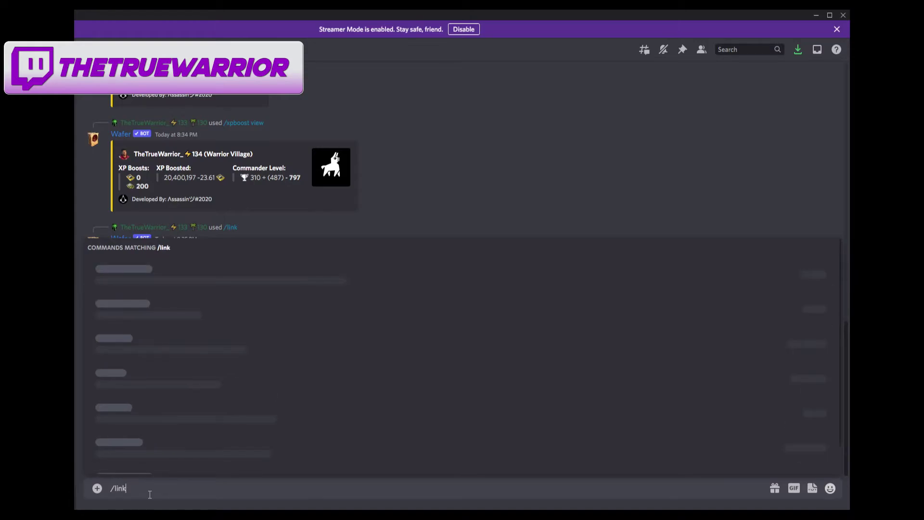
click(181, 413)
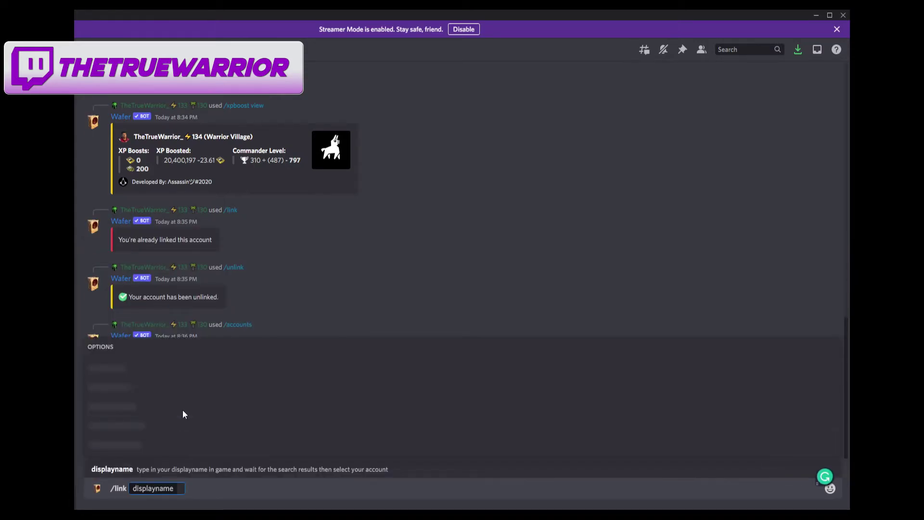
text(thetruewarrior)
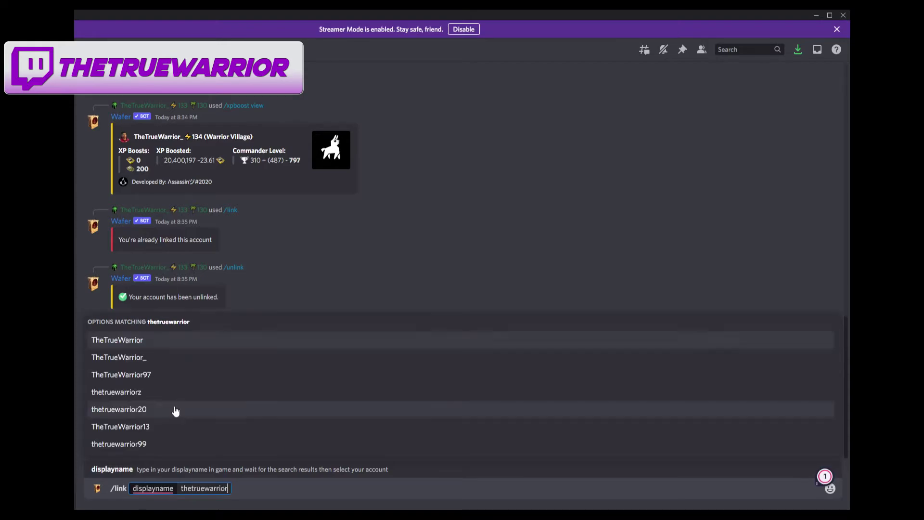
click(148, 367)
key(Return)
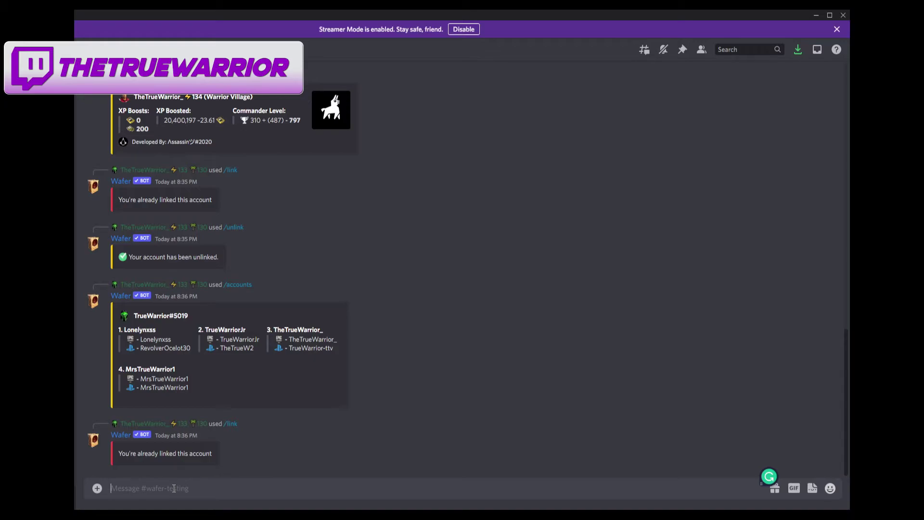
text(/find)
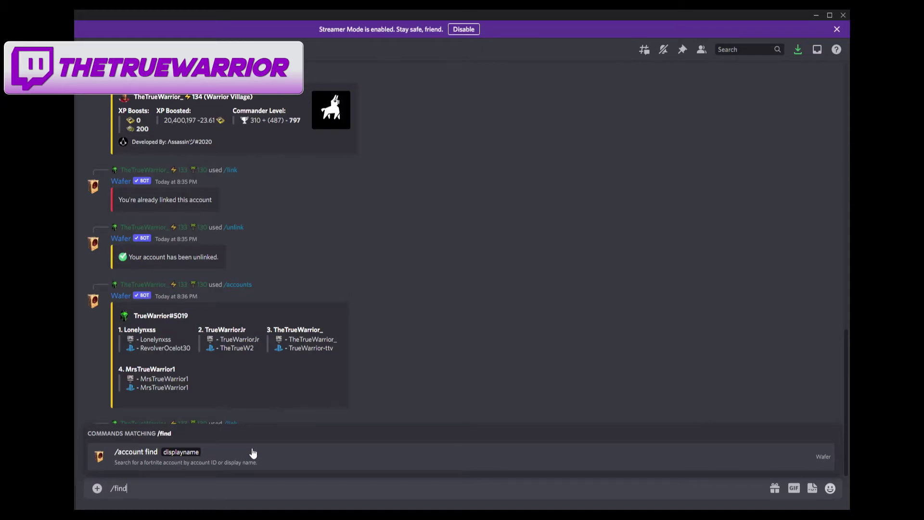
drag(147, 487, 109, 487)
key(BackSpace)
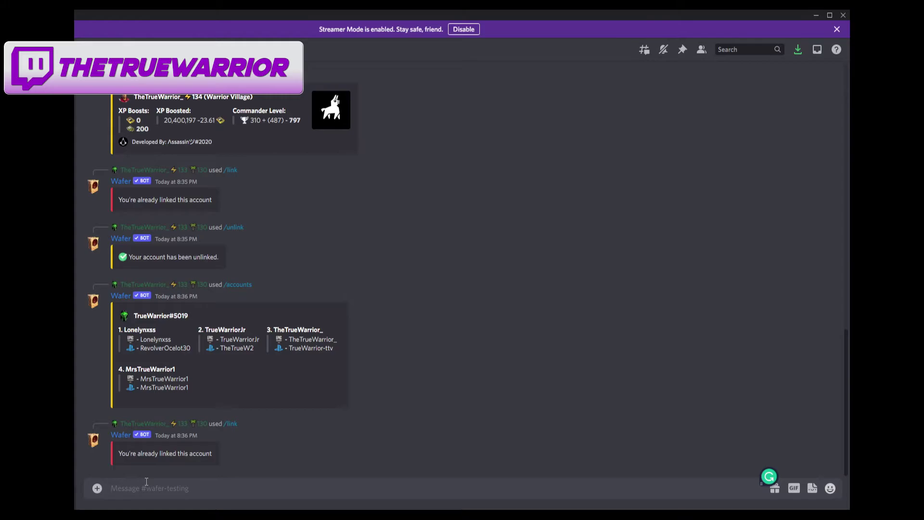
- Send /login and sign in with the first saved Epic Games account in Wafer's reply
text(/logi)
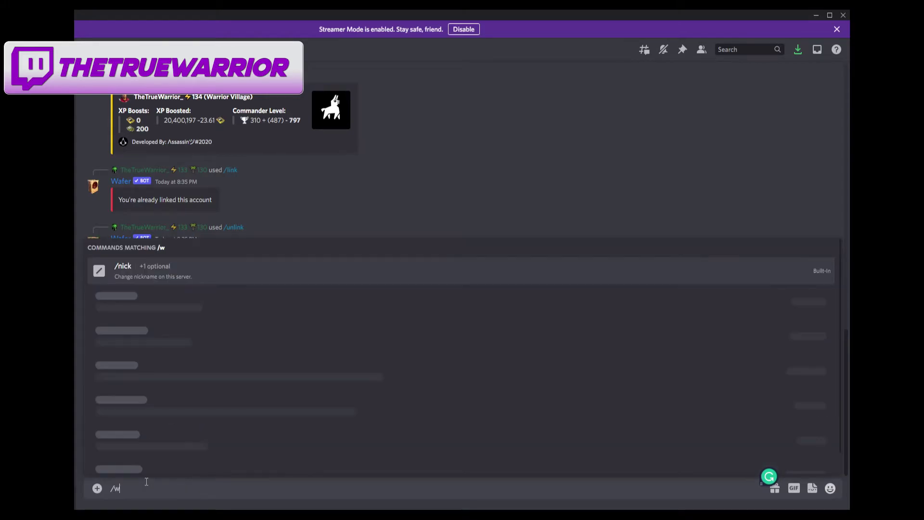
text(n)
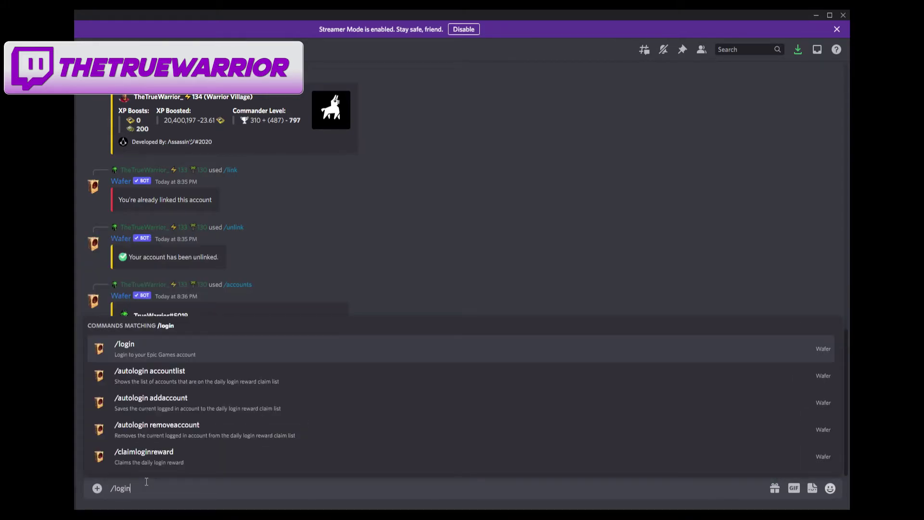
click(123, 340)
key(Return)
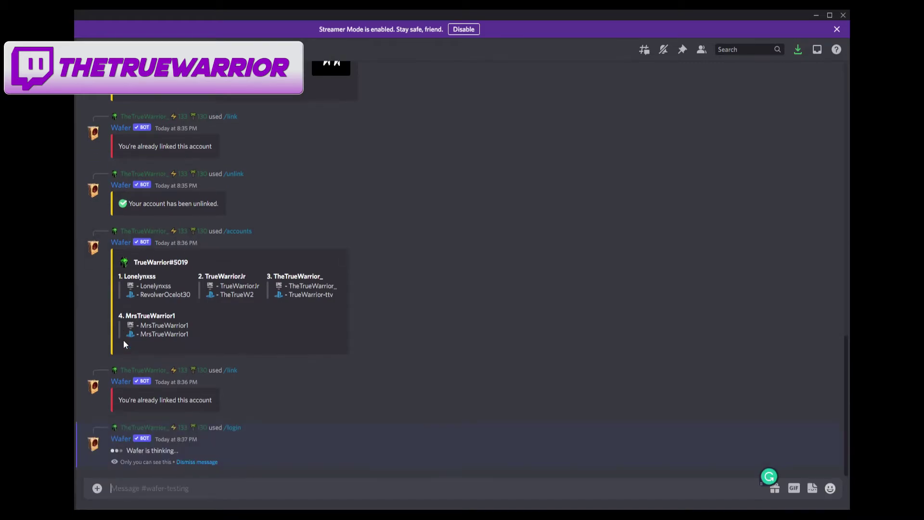
click(133, 445)
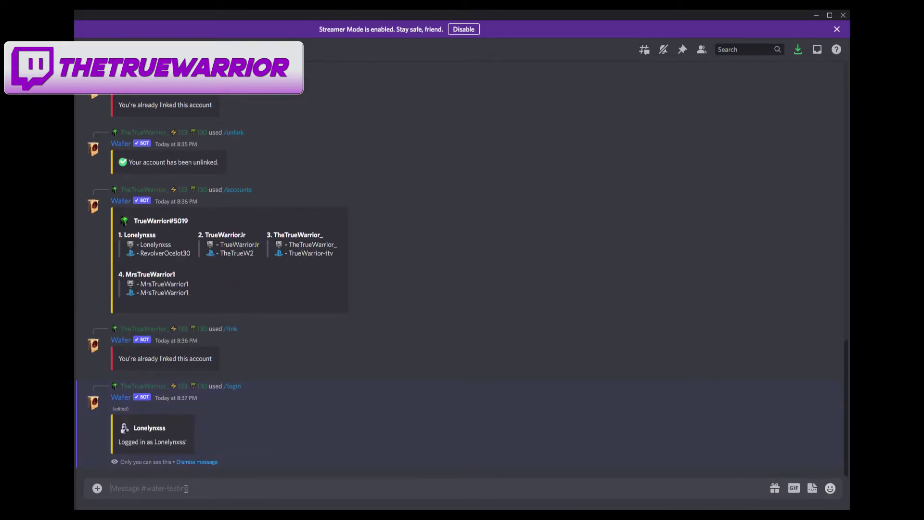
- Send /account deviceauths to show device auth 1 of 6, then type /beac
text(/)
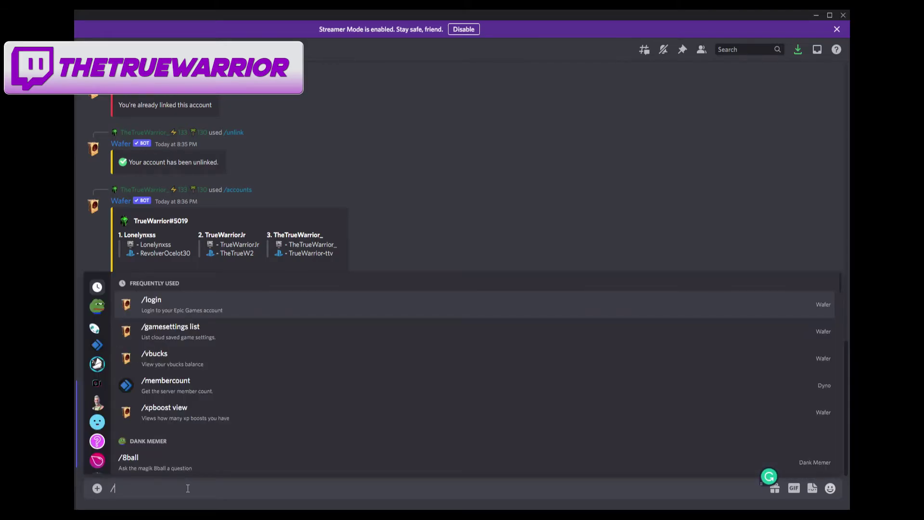
text(account devi)
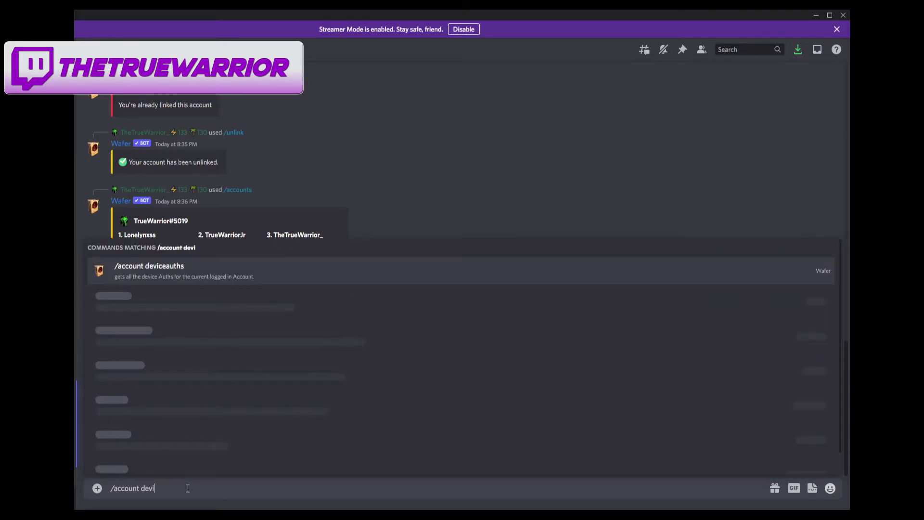
text(ce)
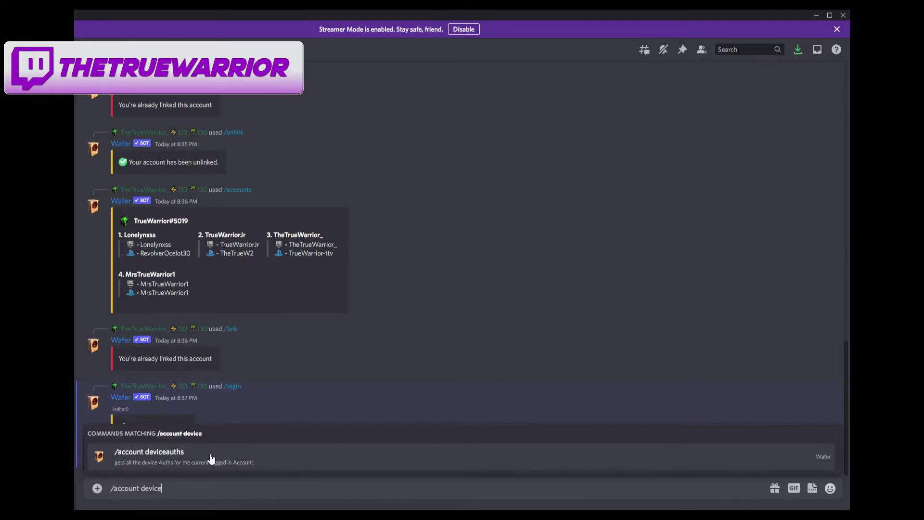
click(211, 456)
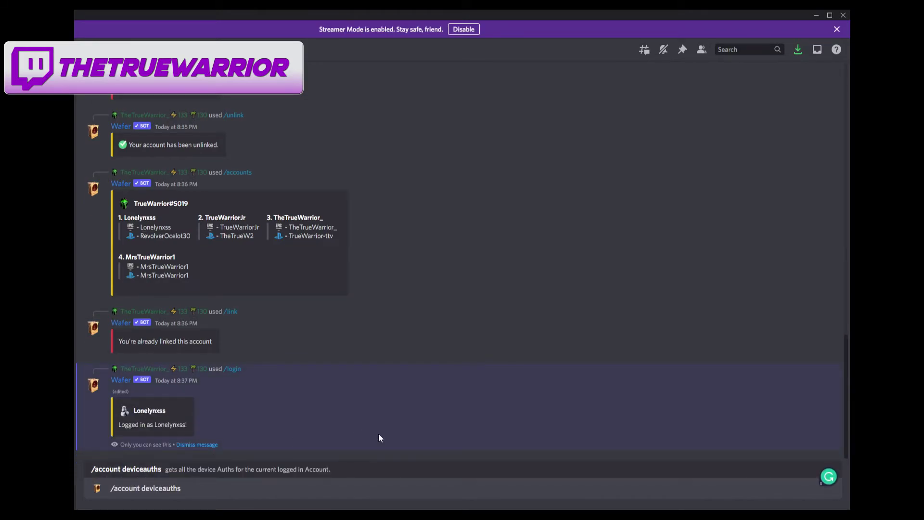
key(Return)
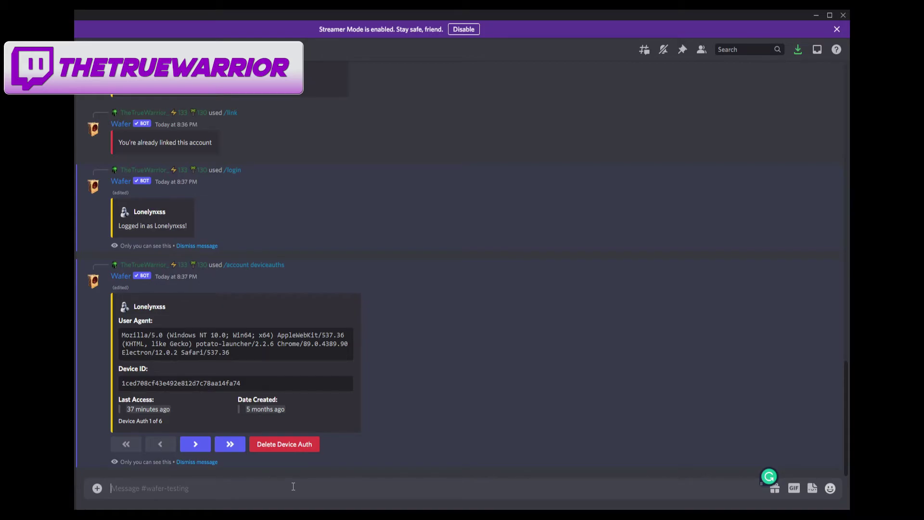
text(/beac)
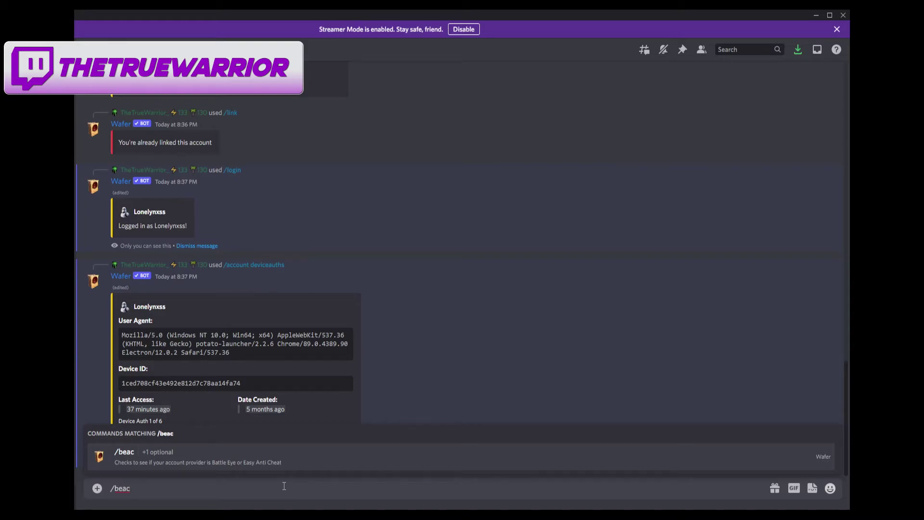
- Run /beac with bulk set to True to check the anti-cheat provider for all four accounts
click(228, 452)
click(120, 449)
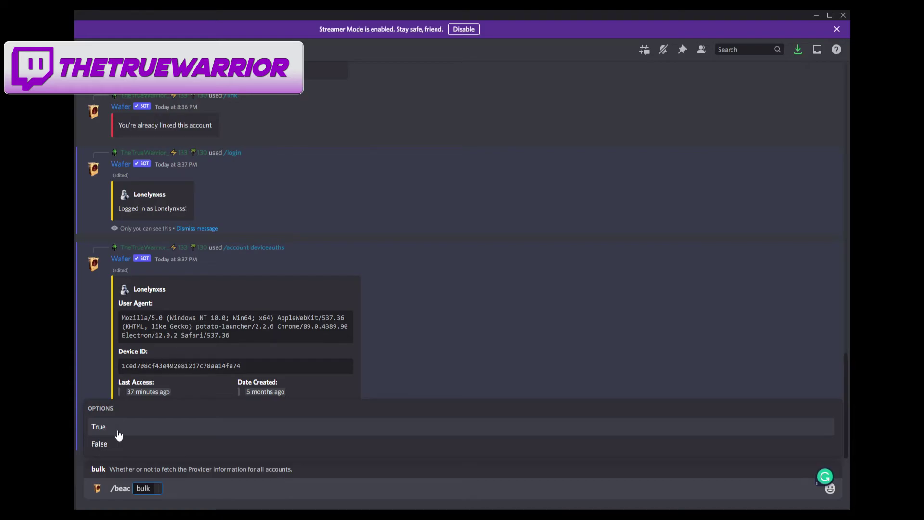
click(118, 433)
key(Return)
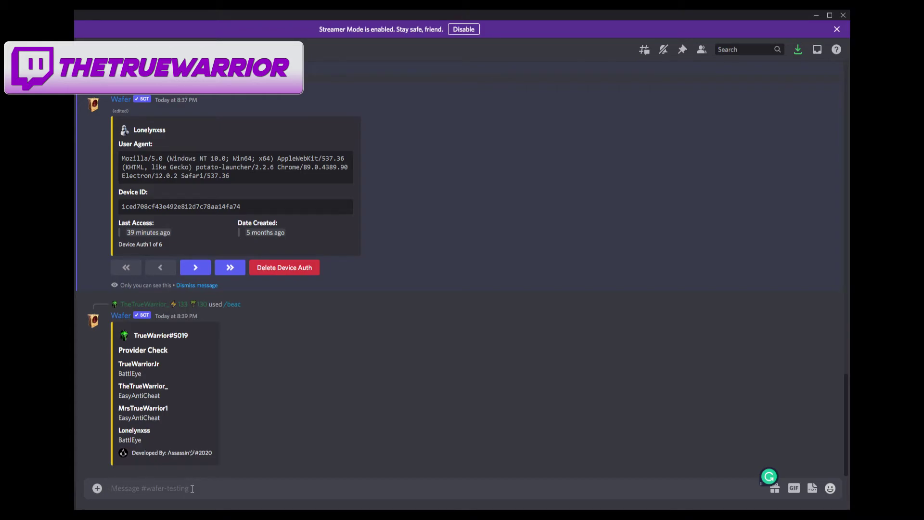
- Send /br and page Wafer's stats to page 3 of 3, showing Level 27 and cosmetics counts
text(/br)
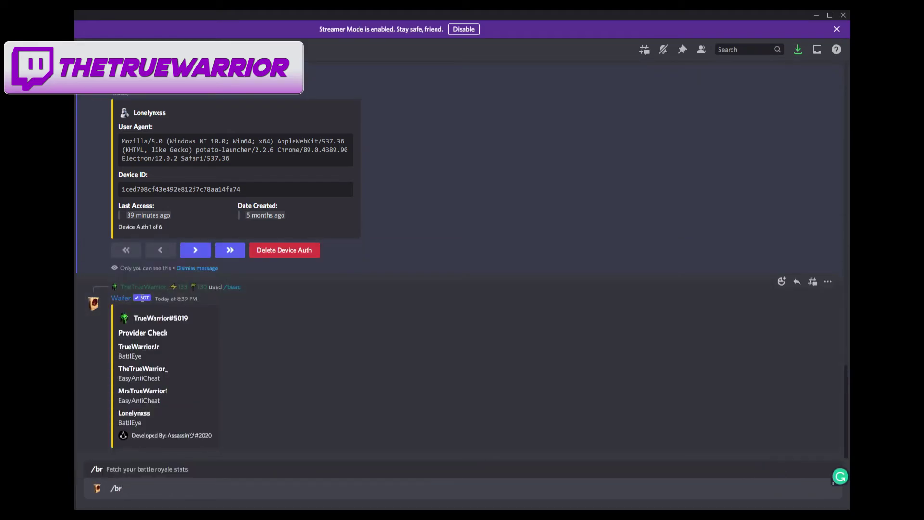
key(Return)
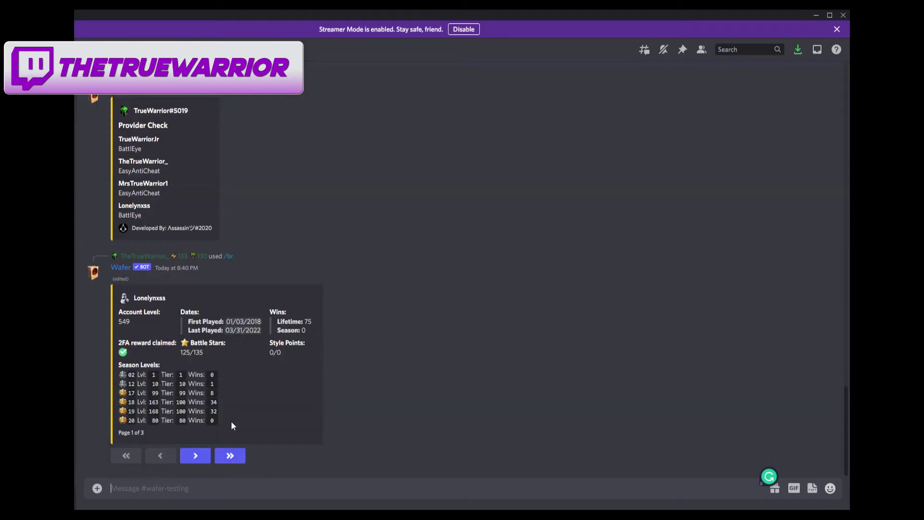
click(194, 456)
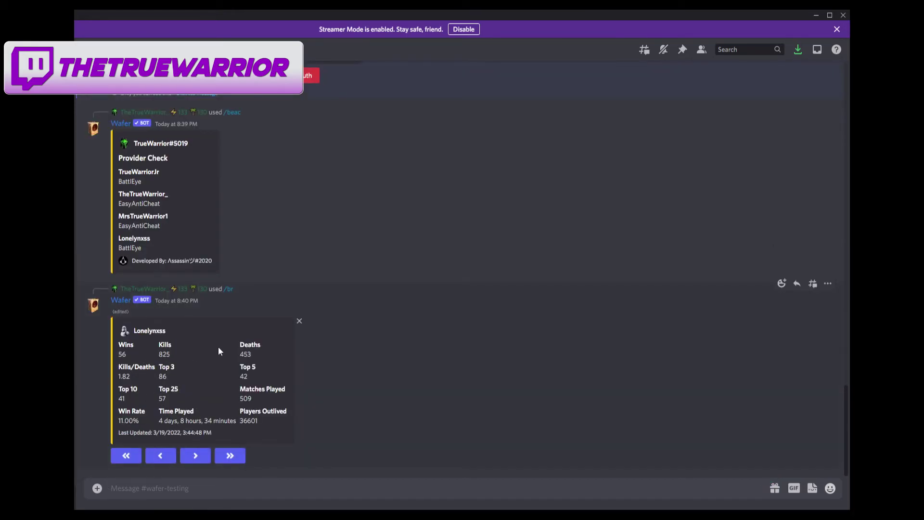
click(203, 457)
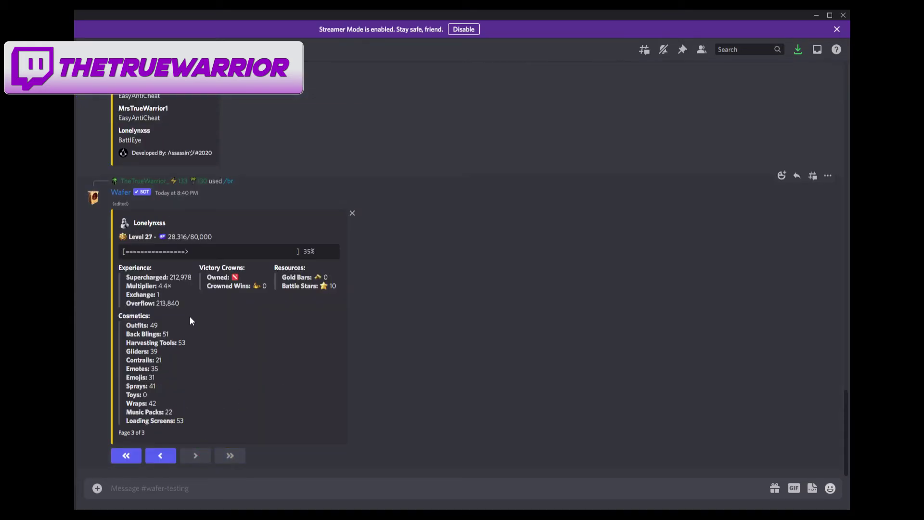